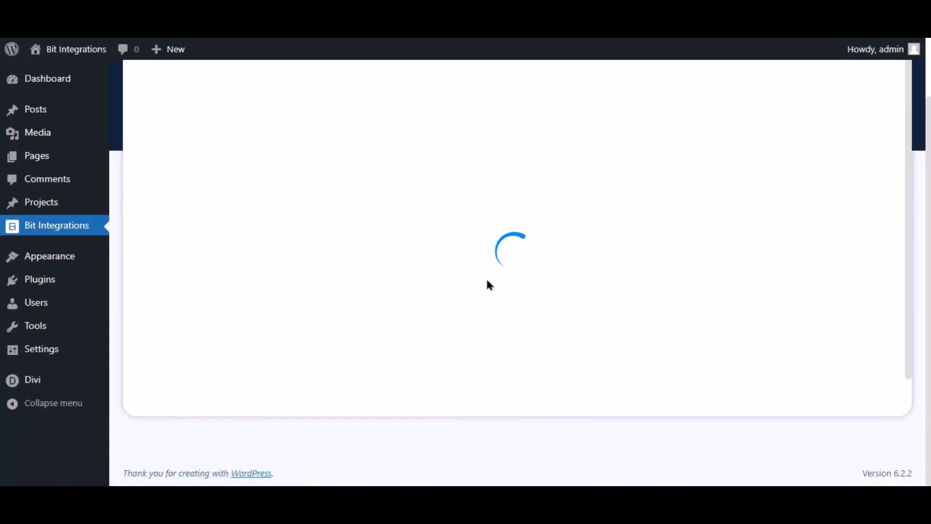
# - Choose Divi's Contact Form as the integration trigger
pyautogui.click(478, 173)
pyautogui.write('divi')
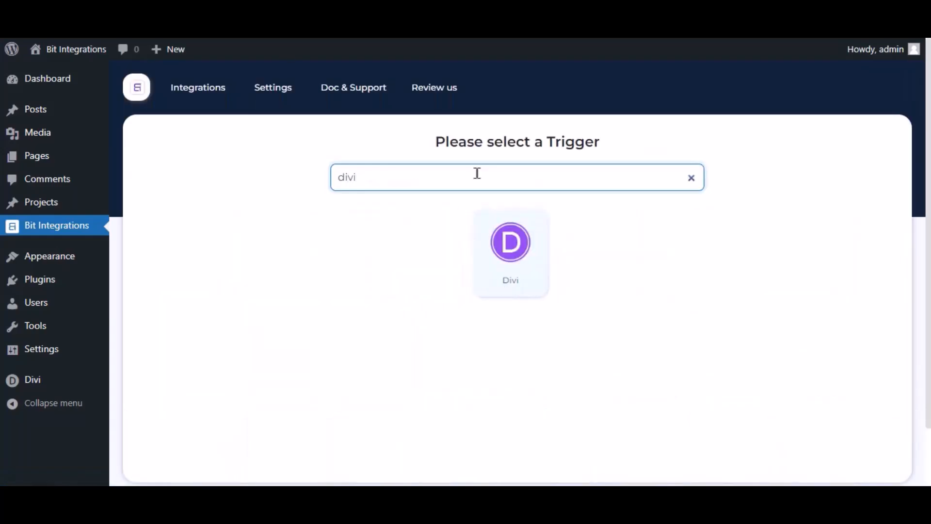
pyautogui.click(512, 255)
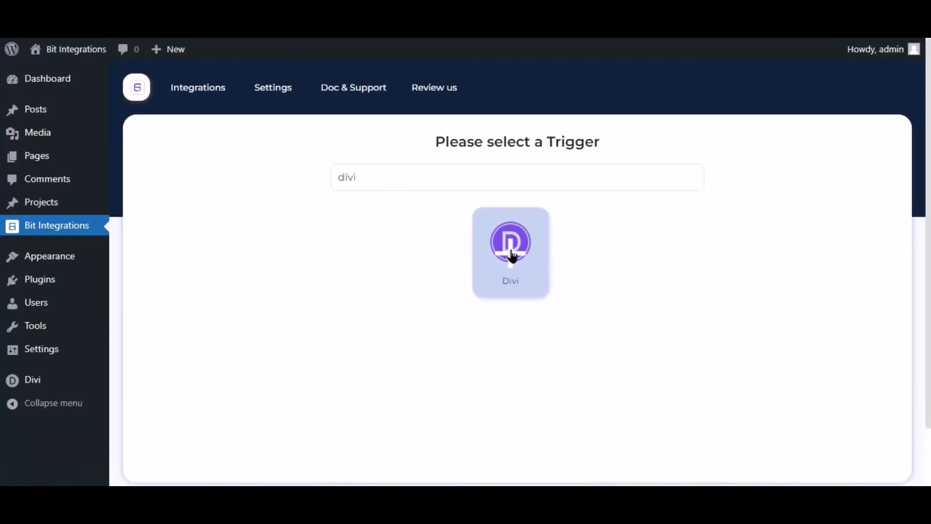
pyautogui.click(476, 349)
pyautogui.click(492, 326)
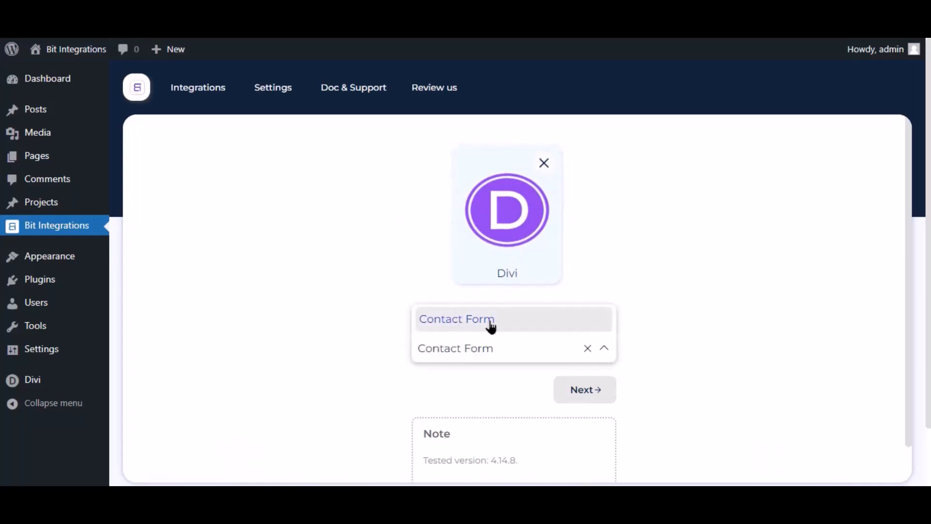
# - Pick SyncSpider as the action app
pyautogui.click(600, 390)
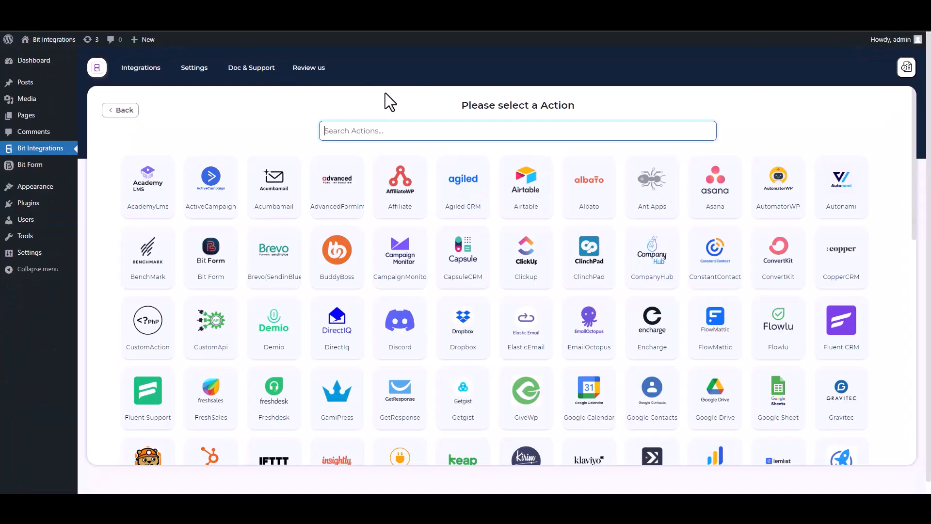
pyautogui.write('SY')
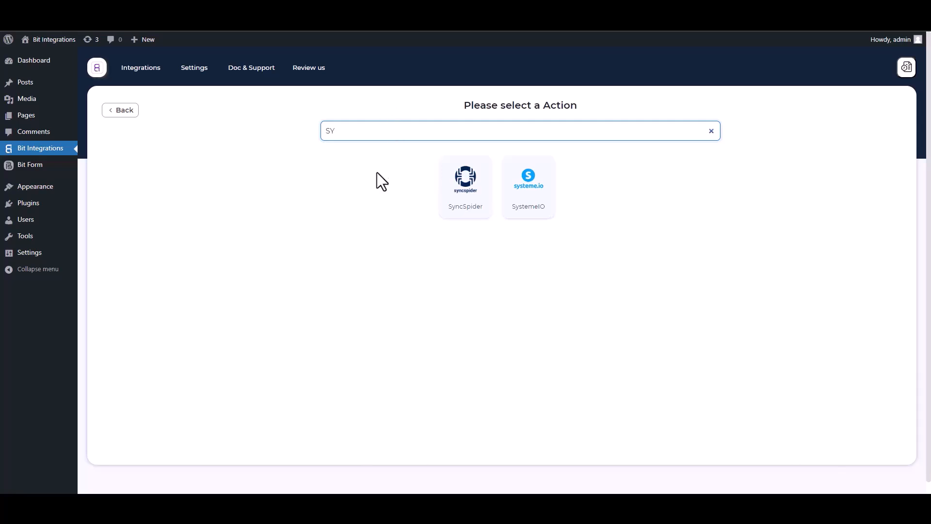
pyautogui.click(473, 201)
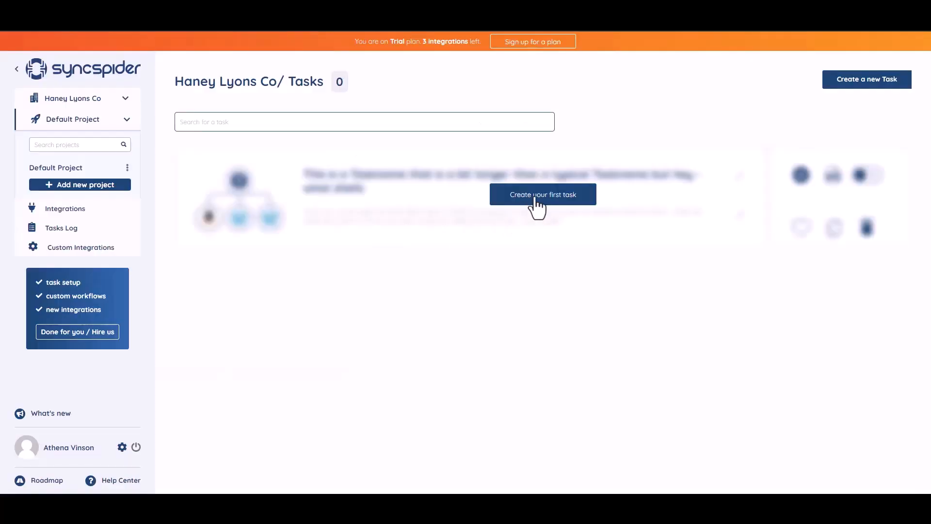
# - Start the first SyncSpider task with WebHooks as the first app
pyautogui.click(535, 203)
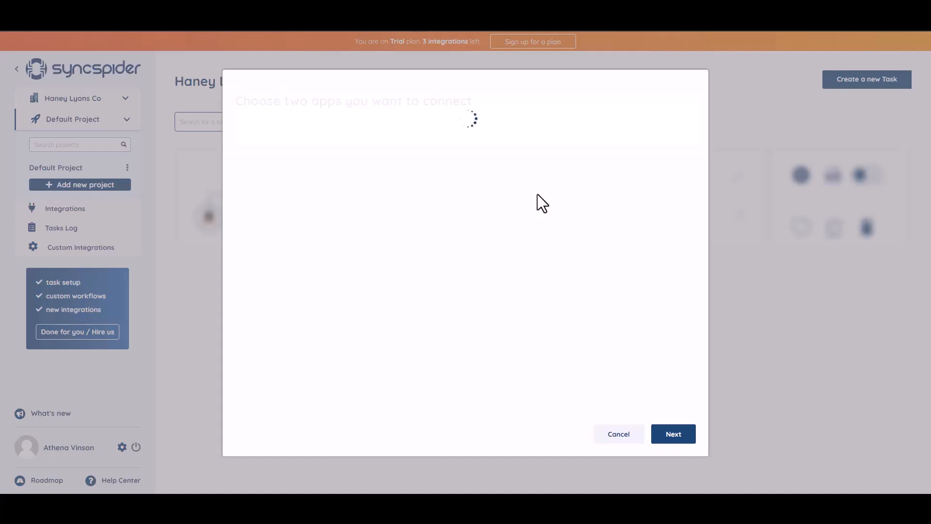
pyautogui.click(314, 118)
pyautogui.write('WEB')
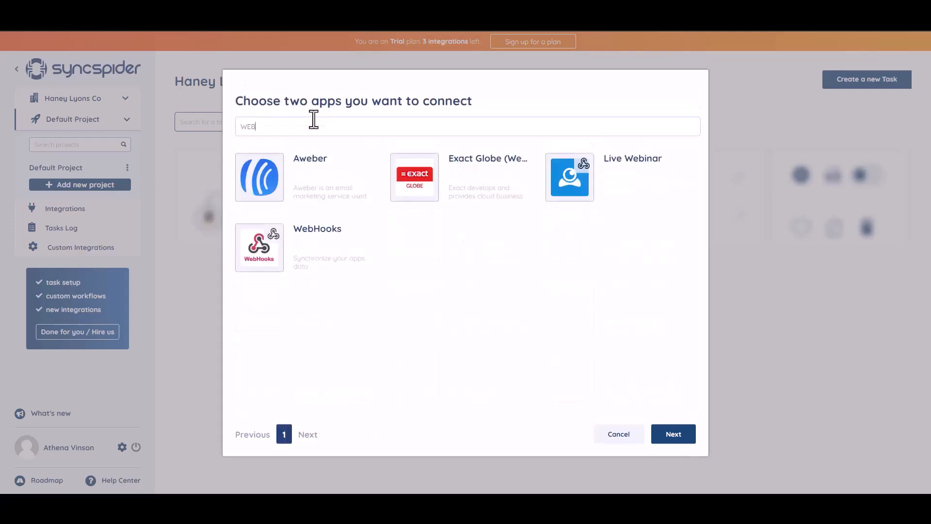
pyautogui.click(317, 243)
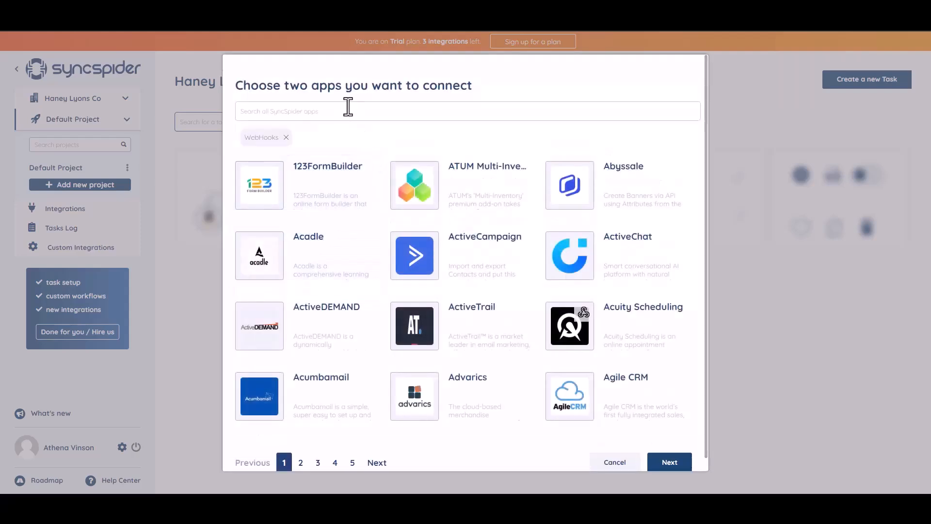
# - Add MailerLite as the second app and continue to the flow choice
pyautogui.click(337, 109)
pyautogui.write('mail')
pyautogui.click(452, 203)
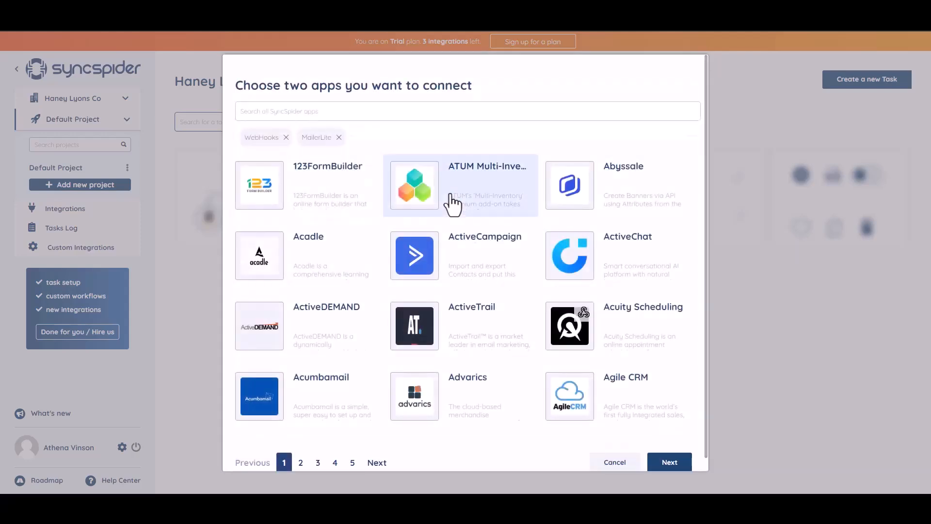
pyautogui.click(662, 461)
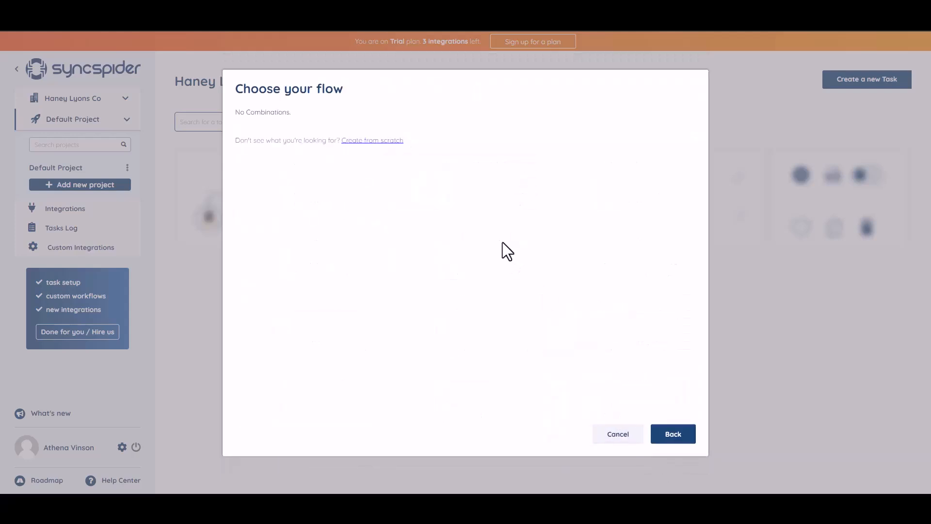
# - Create a from-scratch WebHooks source named 'Bit Integrations' and copy its webhook URL
pyautogui.click(366, 143)
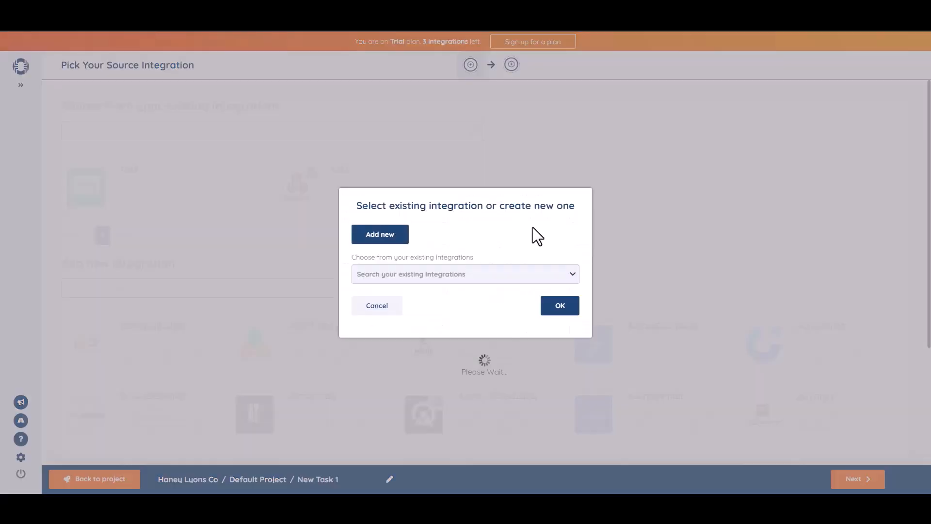
pyautogui.click(406, 233)
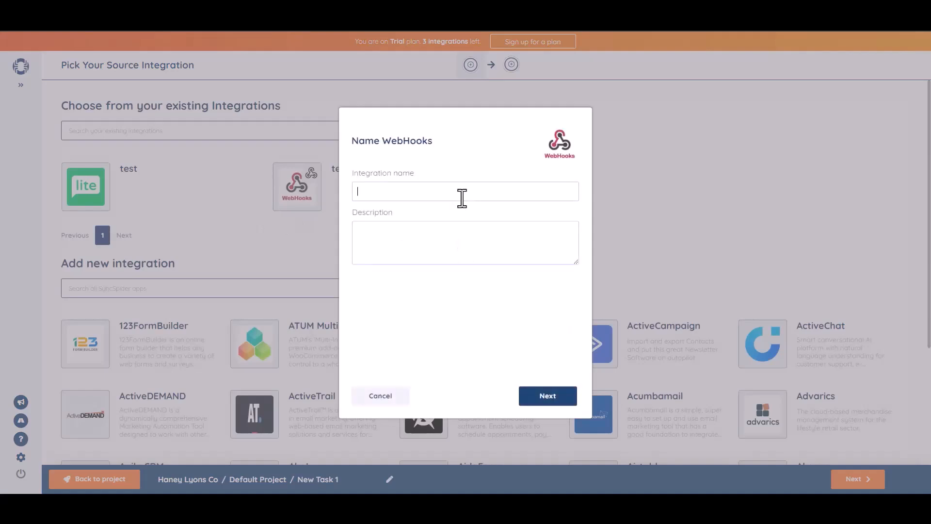
pyautogui.write('Bit Integrations')
pyautogui.click(551, 400)
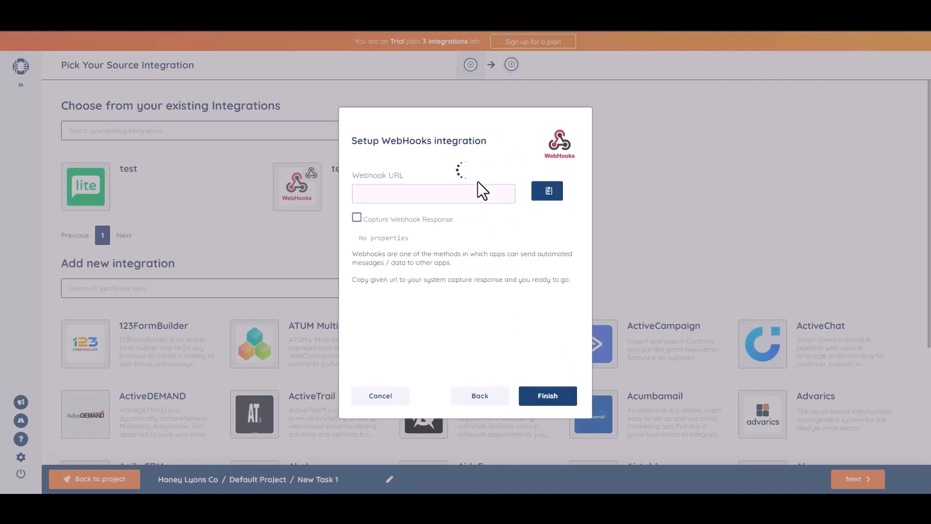
pyautogui.click(548, 191)
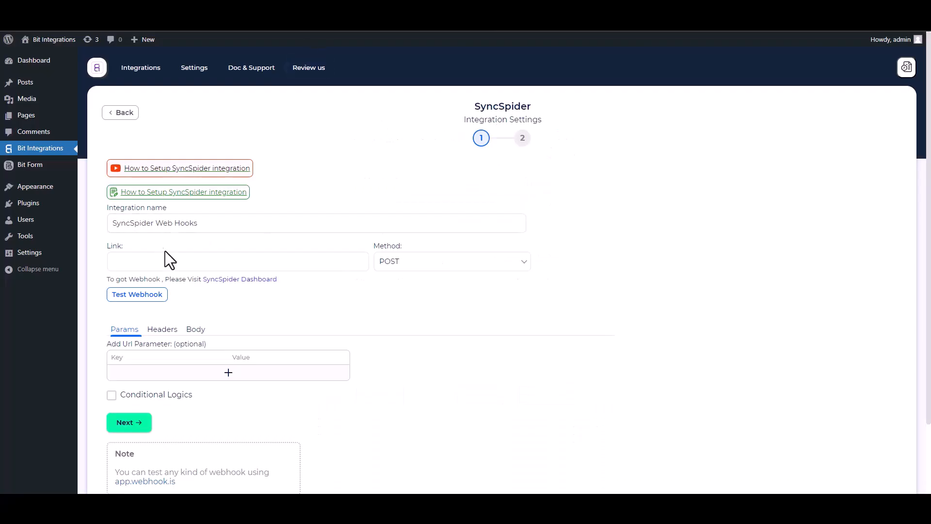
# - Paste the webhook URL into Link and send all data as an application/json body
pyautogui.click(169, 260)
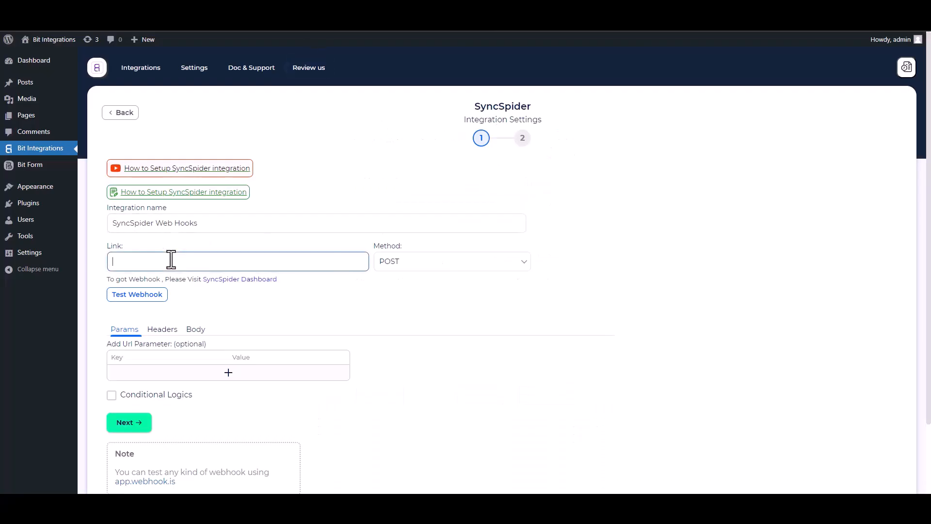
pyautogui.hotkey('ctrl', 'v')
pyautogui.click(195, 334)
pyautogui.click(133, 356)
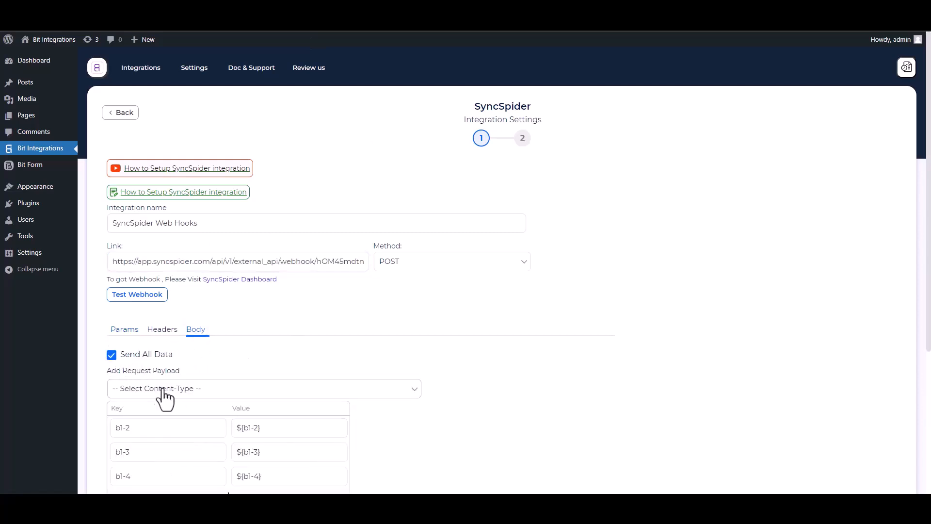
pyautogui.click(157, 389)
pyautogui.click(173, 413)
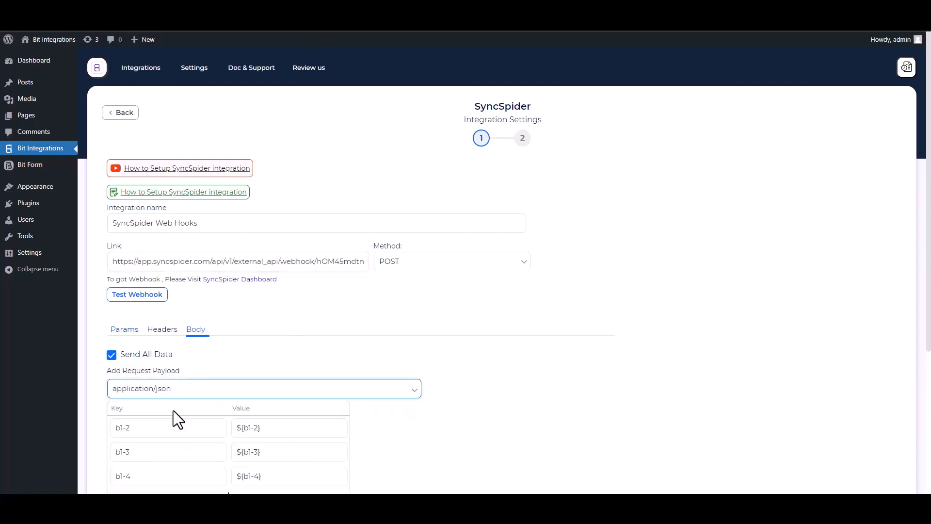
pyautogui.scroll(-2, 228, 345)
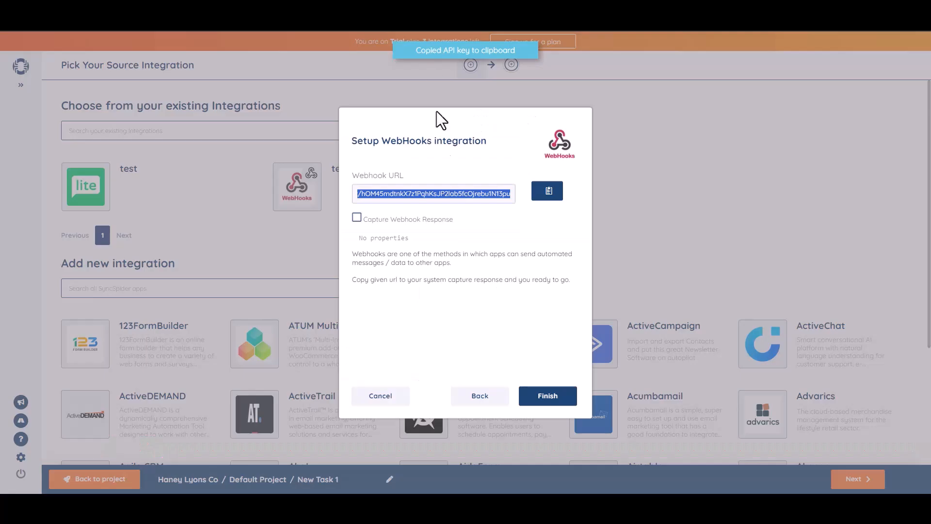
# - Enable Capture Webhook Response in SyncSpider and send a test request from Bit Integrations
pyautogui.click(356, 216)
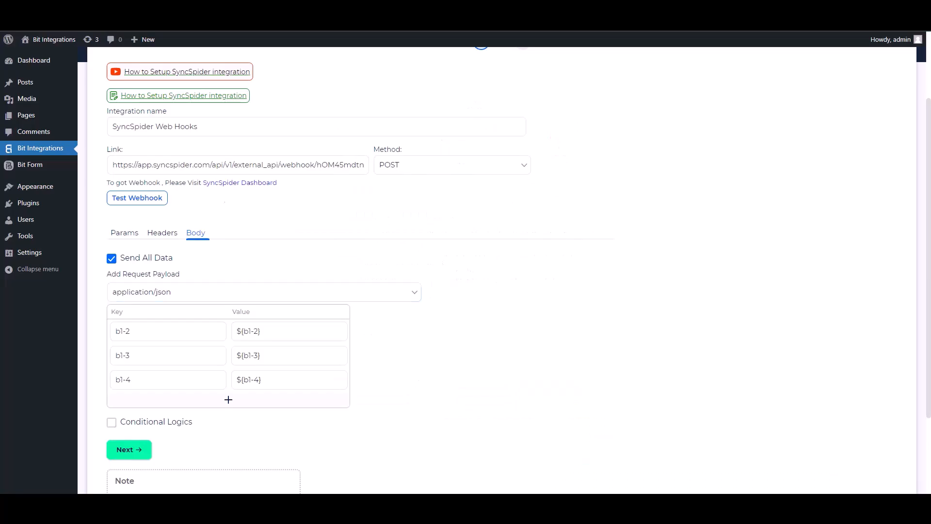
pyautogui.click(137, 198)
pyautogui.click(141, 200)
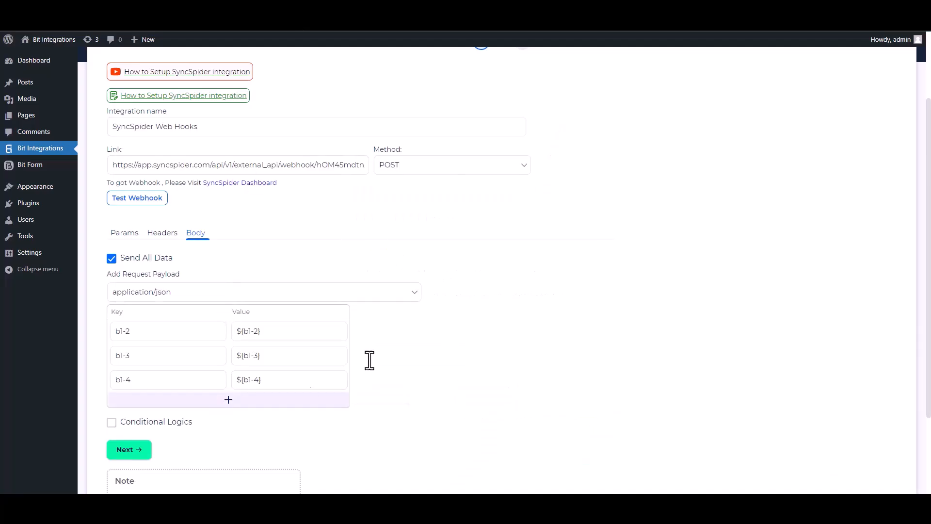
# - Leave conditional logic off and Finish & Save the SyncSpider integration
pyautogui.scroll(-2, 737, 270)
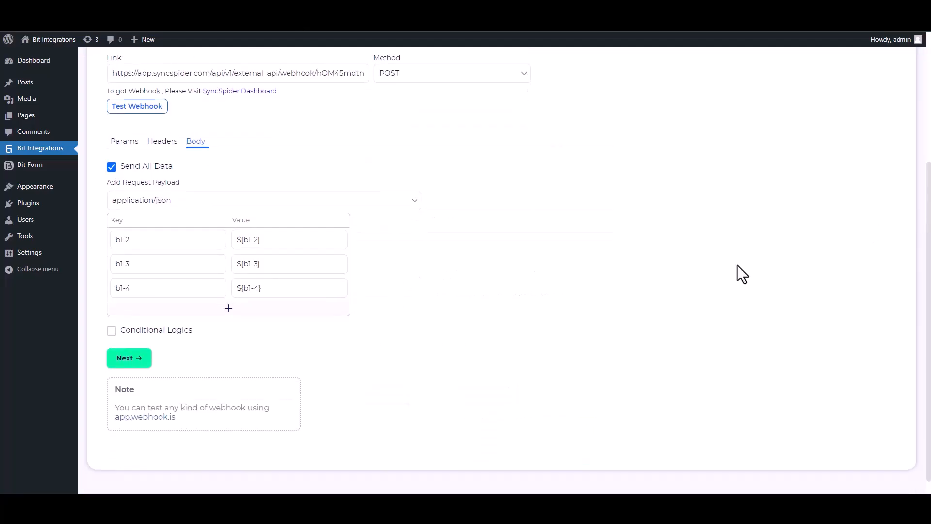
pyautogui.click(112, 332)
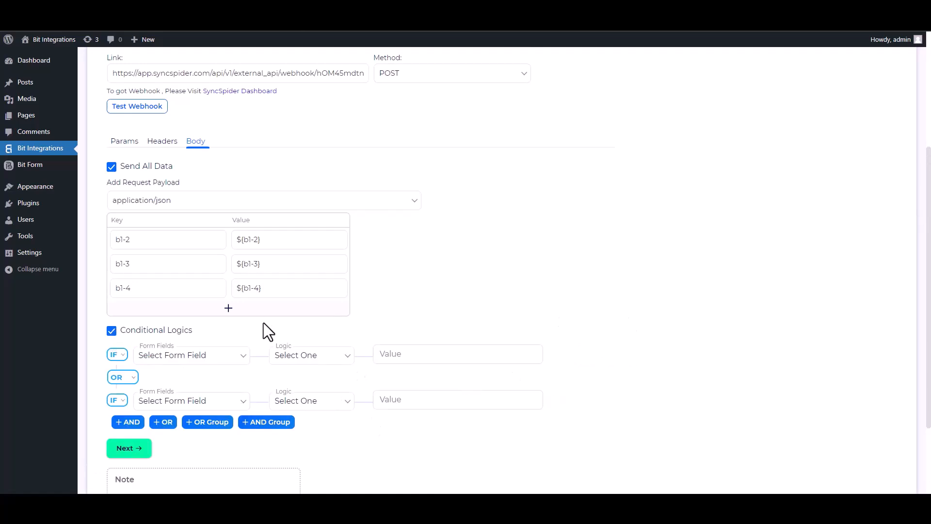
pyautogui.click(119, 333)
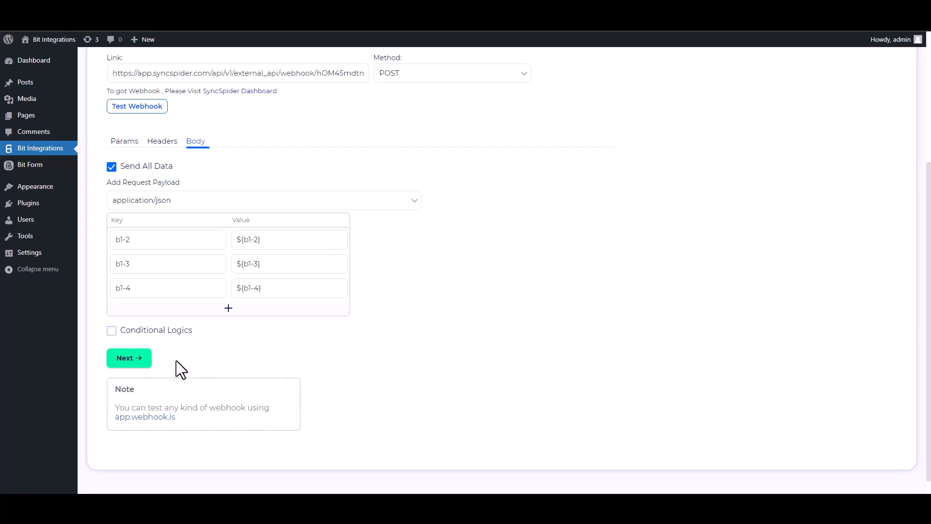
pyautogui.click(135, 359)
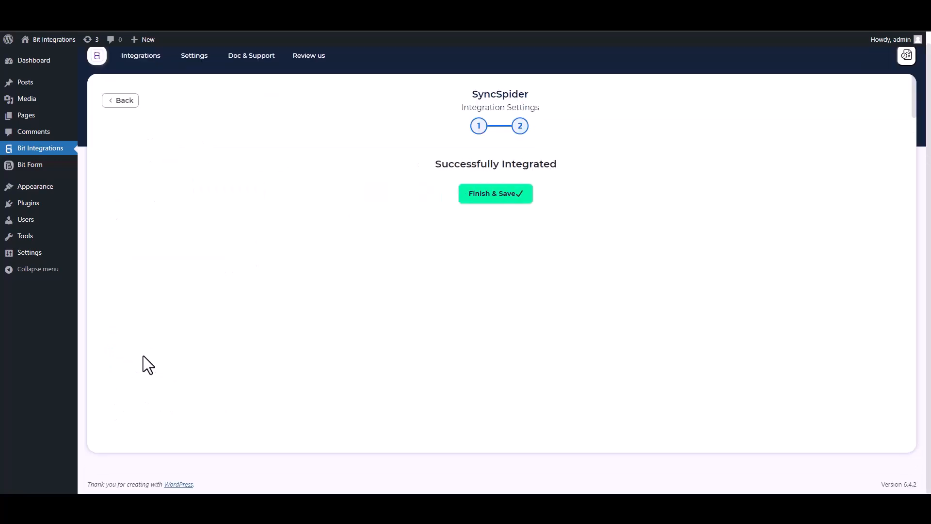
pyautogui.click(483, 196)
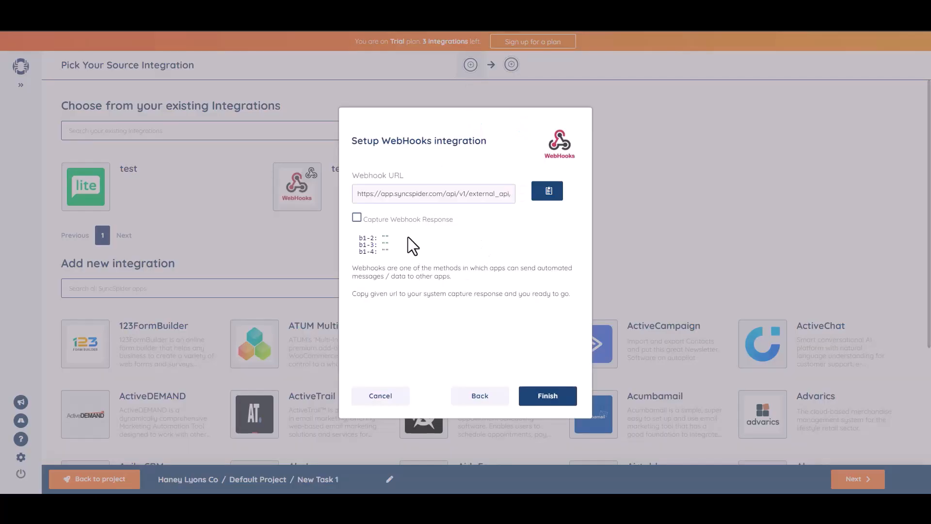
# - Finish the WebHooks source setup to reach Pick Your Target Integration
pyautogui.click(547, 396)
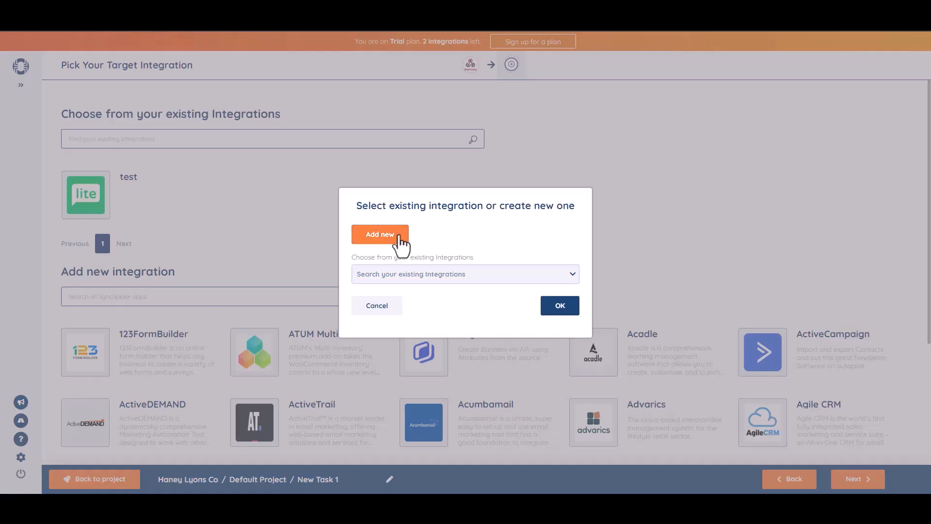
# - Add a new MailerLite target named 'Bit integrations' and connect it with the account's API key
pyautogui.click(398, 236)
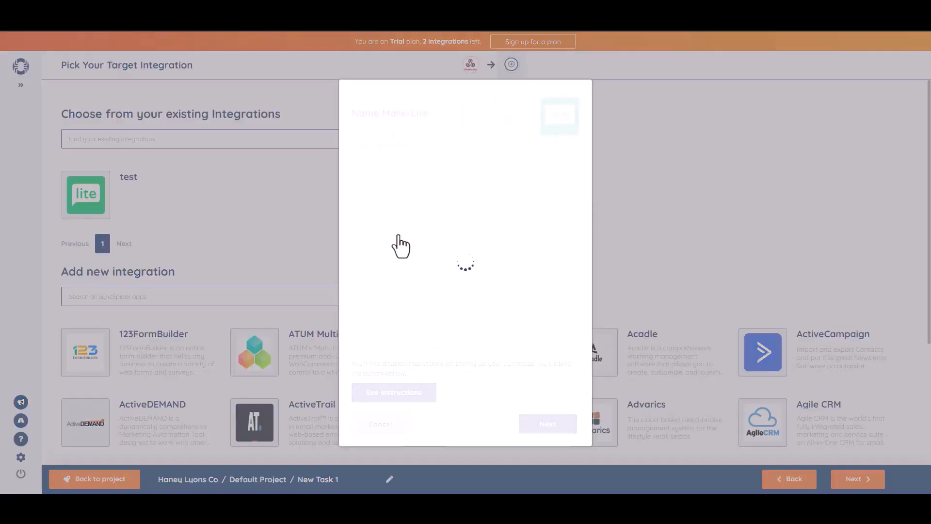
pyautogui.click(390, 162)
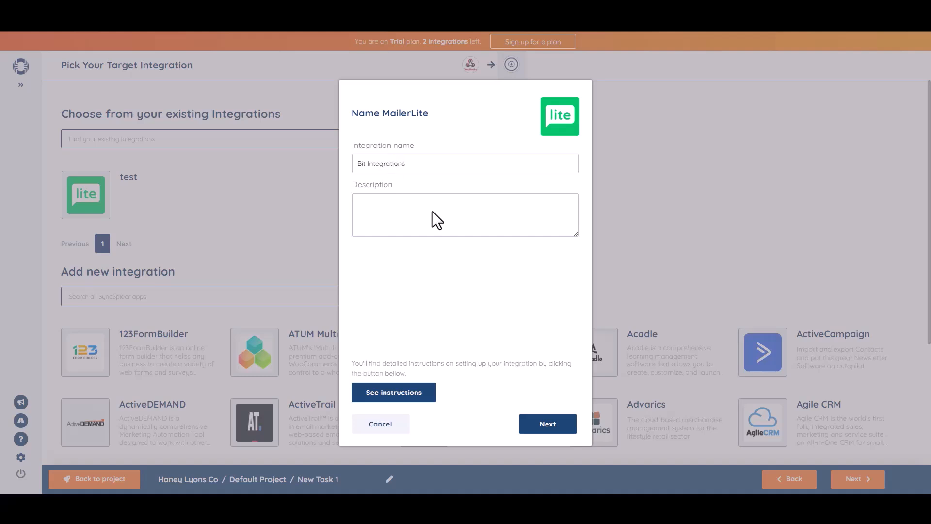
pyautogui.click(549, 425)
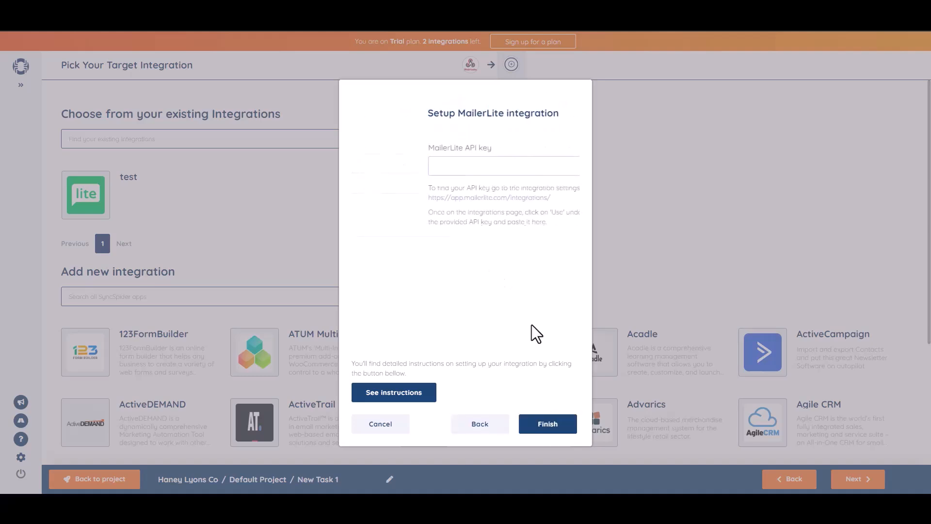
pyautogui.hotkey('ctrl', 'v')
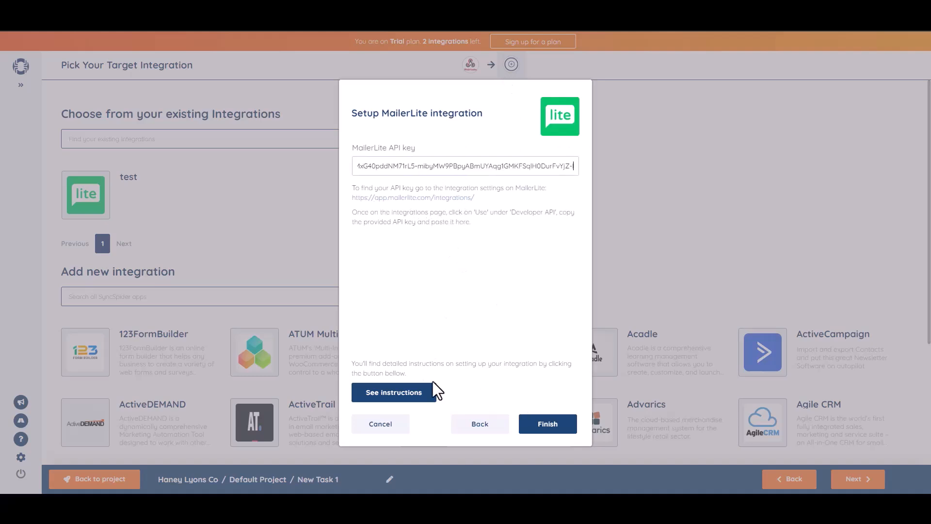
pyautogui.click(555, 427)
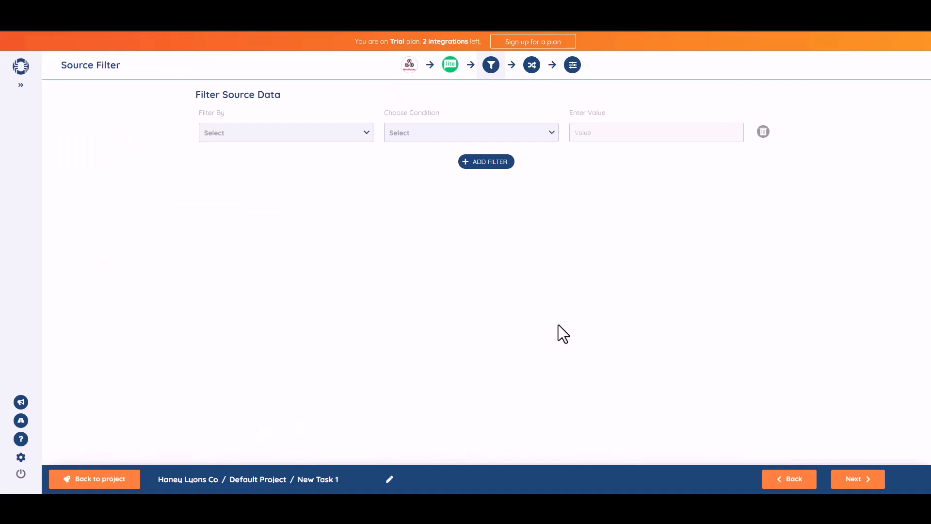
# - Map b1-2 to Name and b1-3 to Email, then advance to Task Settings
pyautogui.click(859, 481)
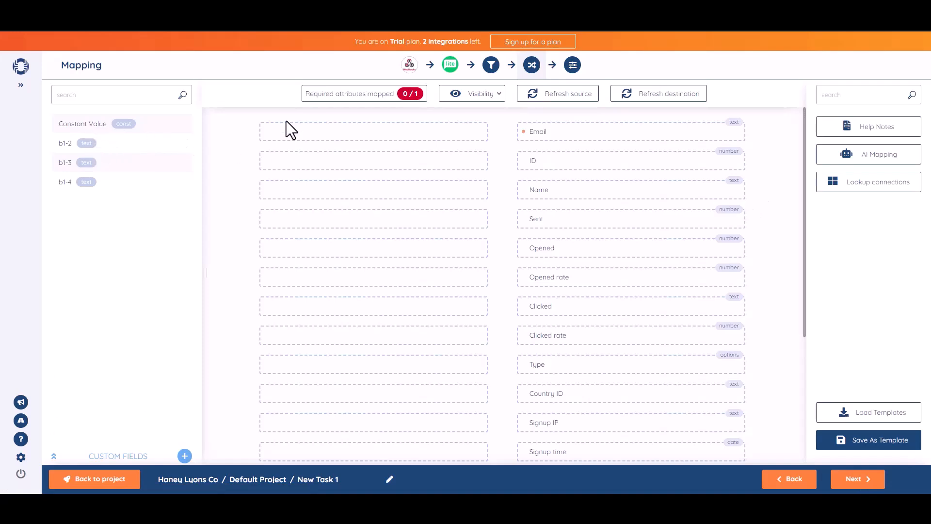
pyautogui.moveTo(107, 145); pyautogui.dragTo(405, 190)
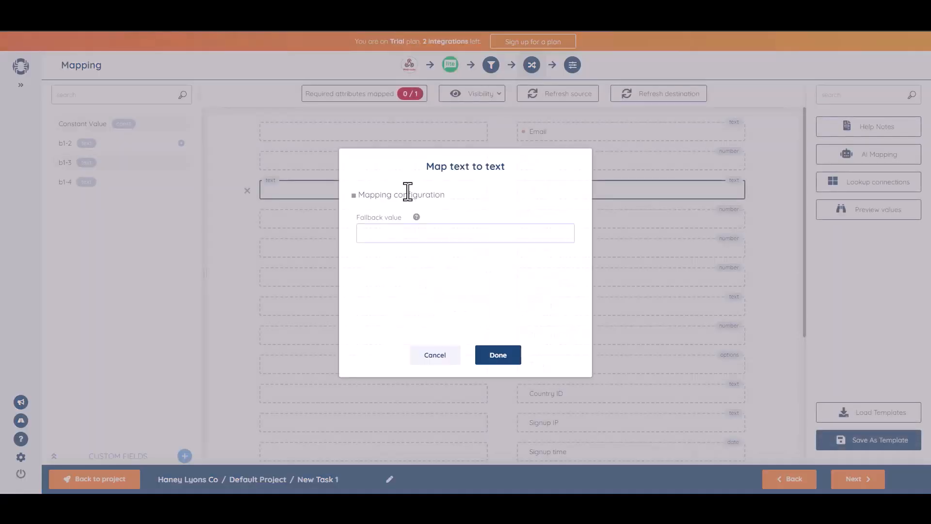
pyautogui.click(484, 356)
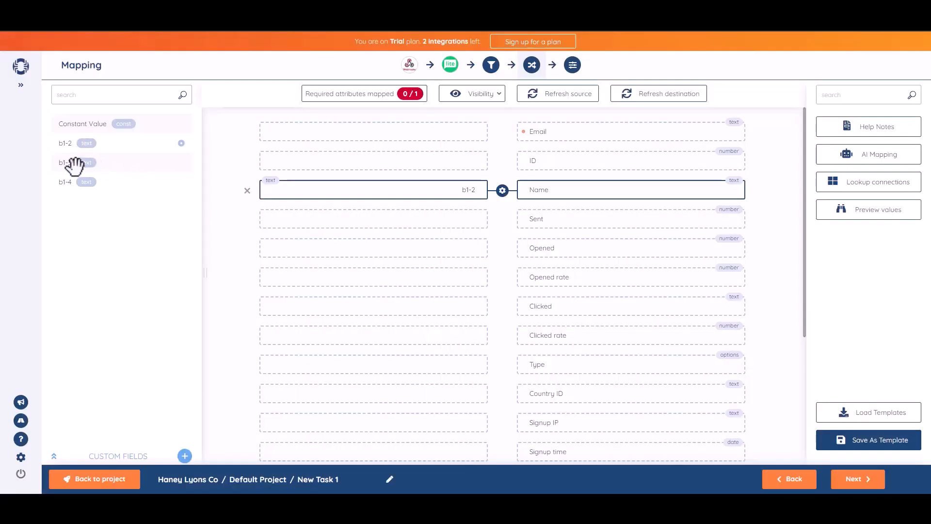
pyautogui.moveTo(74, 164); pyautogui.dragTo(389, 136)
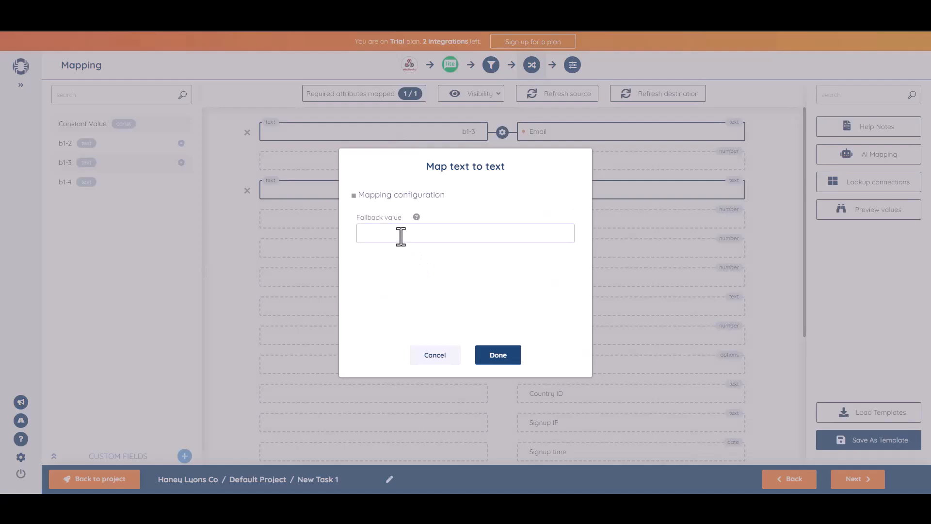
pyautogui.click(512, 361)
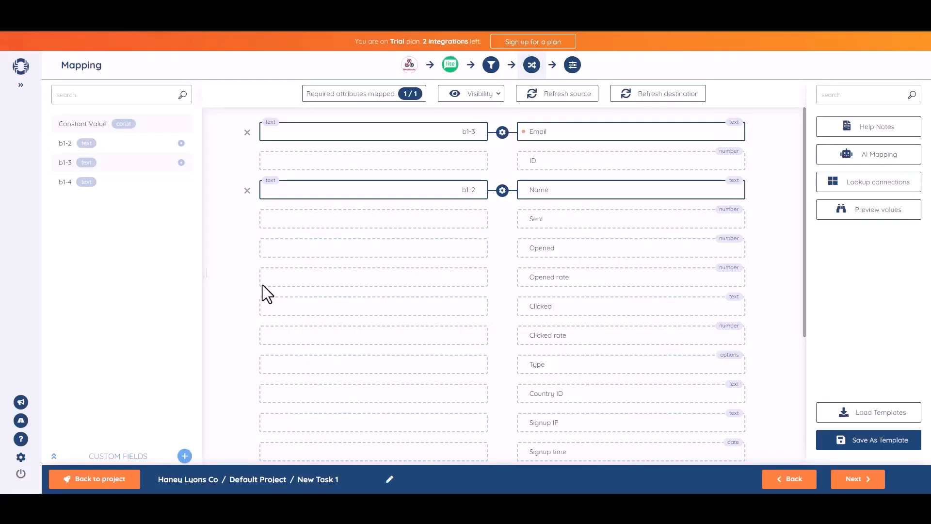
pyautogui.click(857, 480)
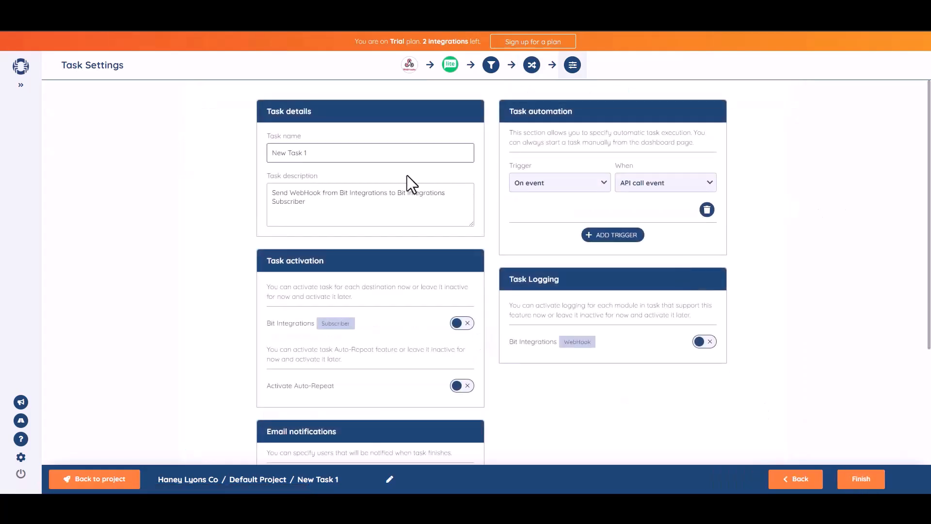
# - Rename the task to 'Bit Integrations'
pyautogui.tripleClick(336, 160)
pyautogui.write('Bit')
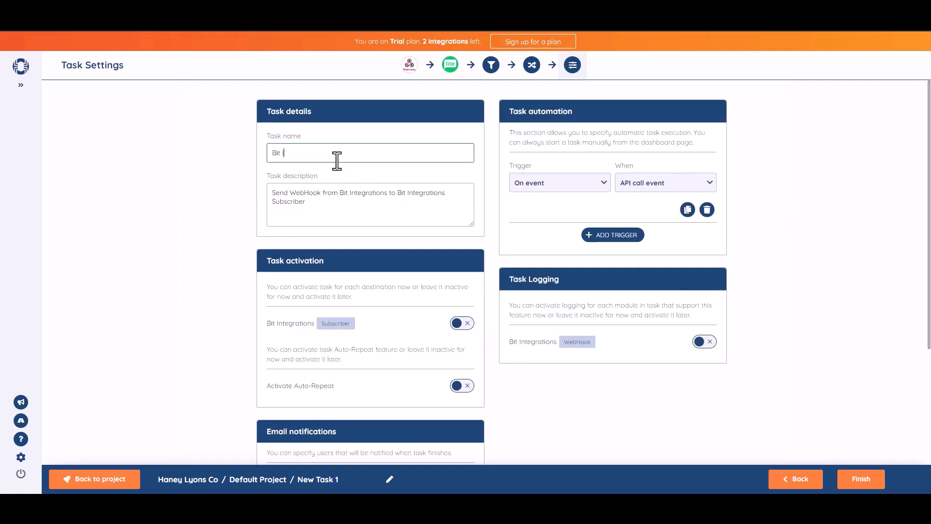
pyautogui.write(' Integrations')
pyautogui.click(857, 230)
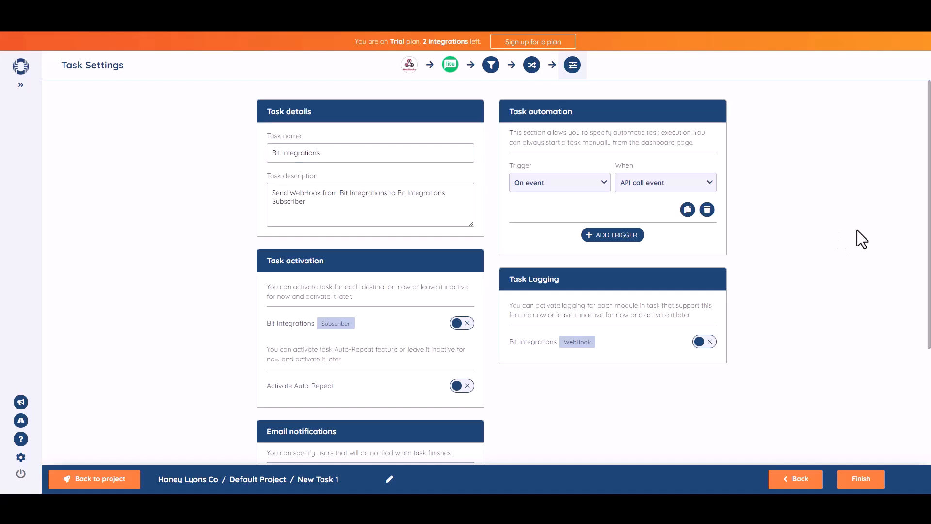
# - Activate the task's Bit Integrations Subscriber destination
pyautogui.scroll(-1, 917, 316)
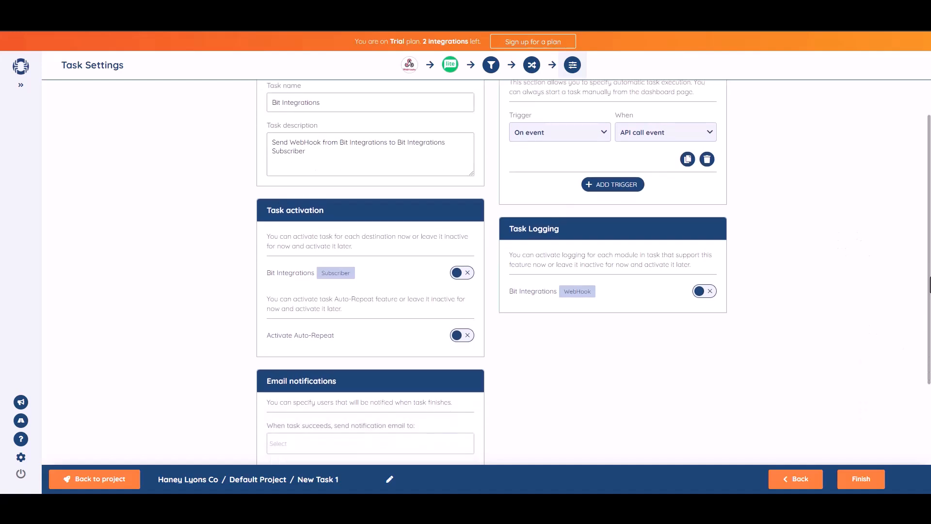
pyautogui.click(467, 276)
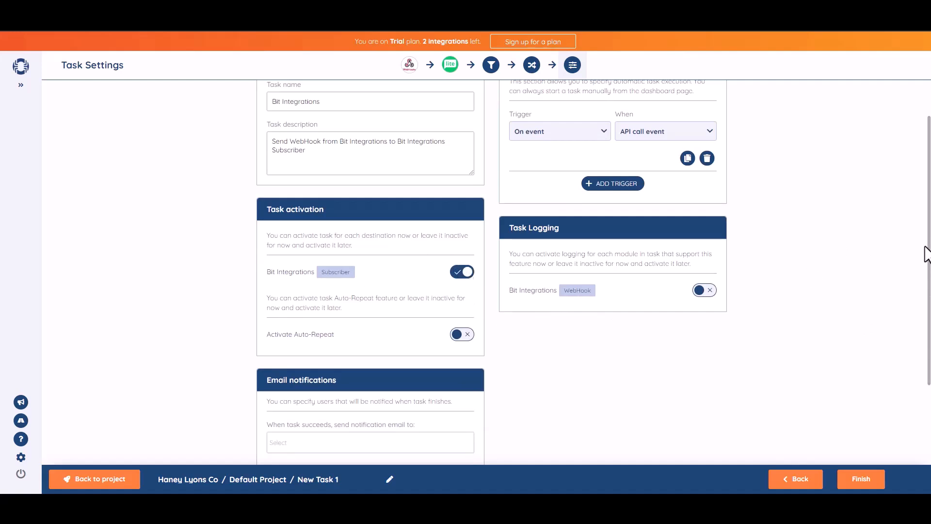
pyautogui.scroll(-3, 875, 435)
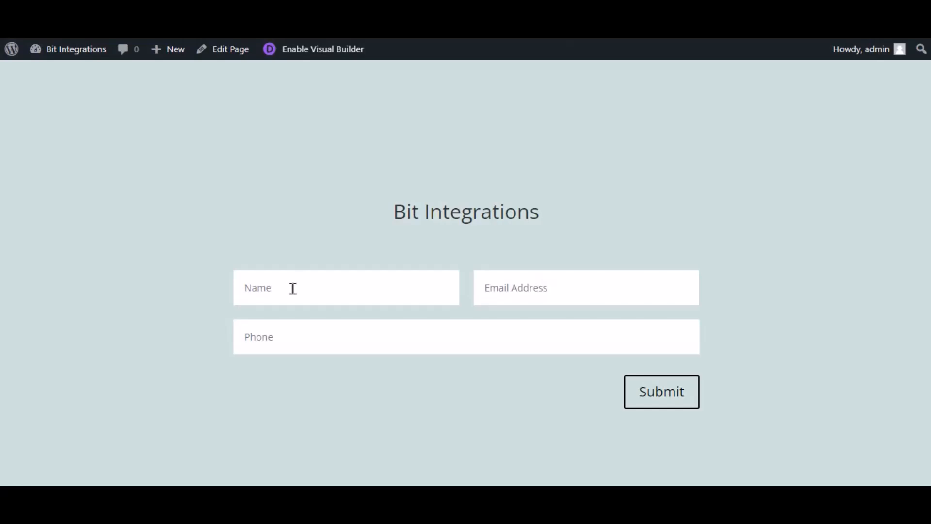
# - Enter 'Bit Integrations' as the contact name and fill in the test e-mail address
pyautogui.click(292, 288)
pyautogui.write('Bit Integrations')
pyautogui.press('Tab')
# - Add a test phone number, submit the form, and go to MailerLite's integrations page
pyautogui.press('Tab')
pyautogui.write('4455')
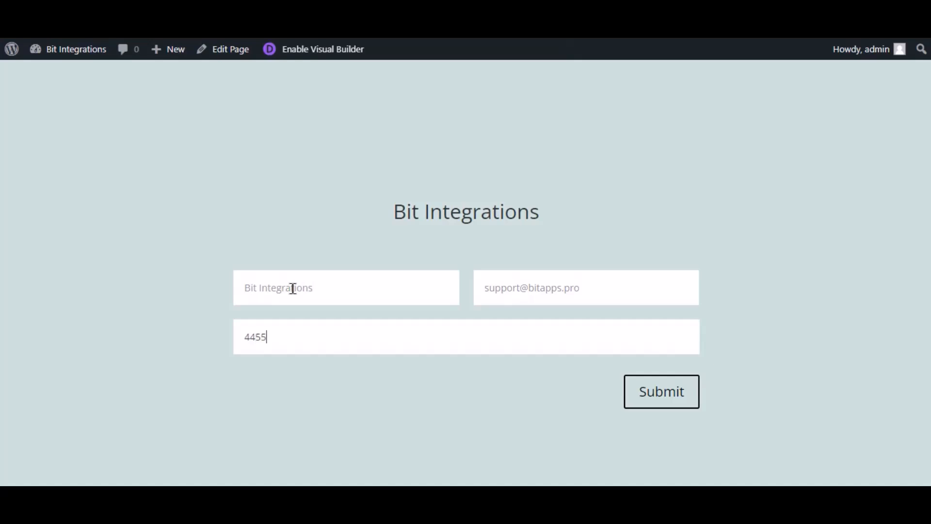
pyautogui.hotkey('ctrl', 'a')
pyautogui.write('444555666')
pyautogui.click(677, 401)
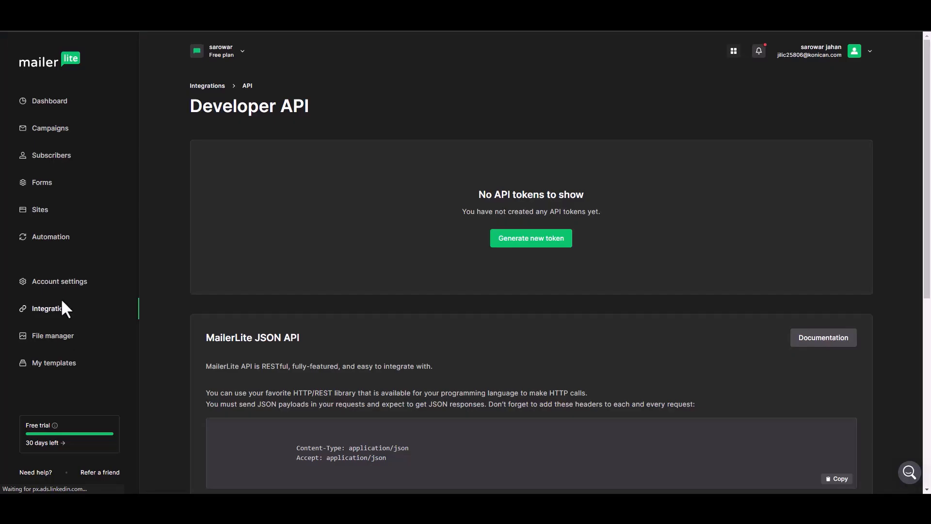
pyautogui.click(62, 304)
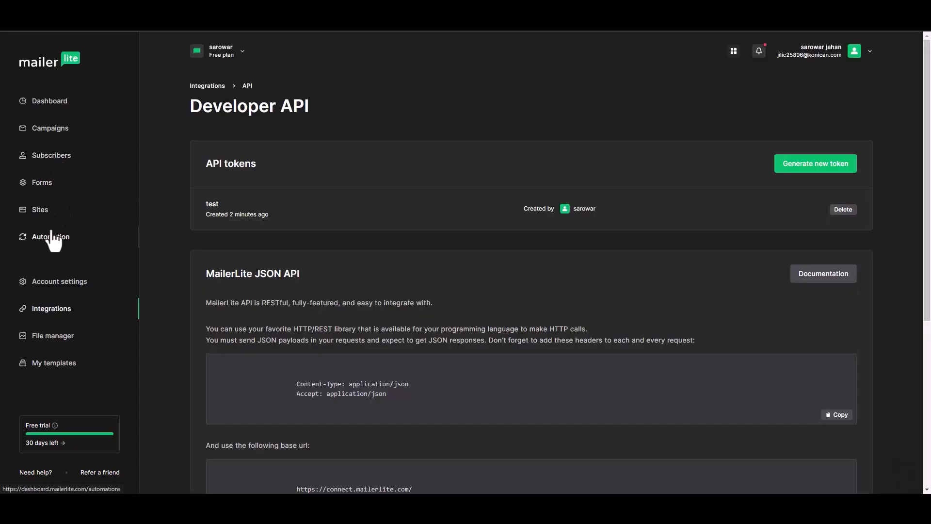
# - Go to MailerLite's Subscribers list and scroll down to the Bit Integrations subscriber's details
pyautogui.click(58, 166)
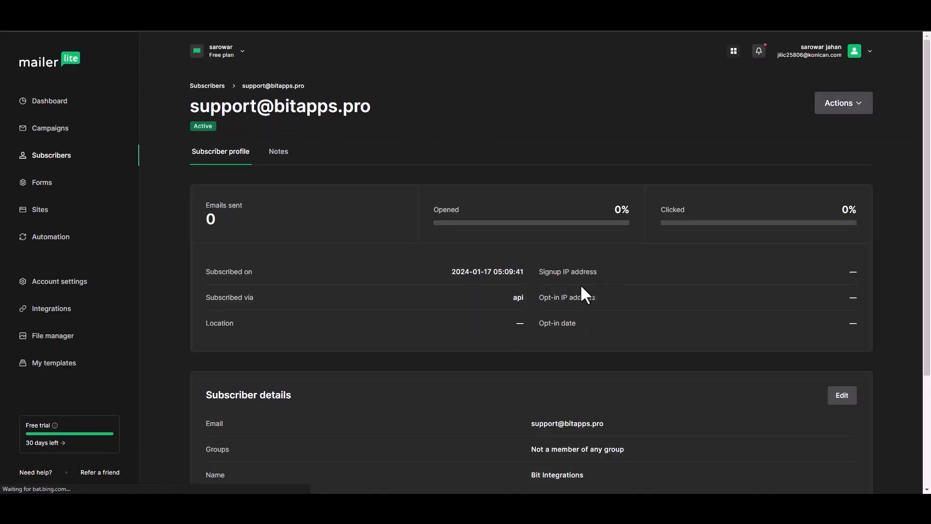
pyautogui.moveTo(928, 189); pyautogui.dragTo(924, 297)
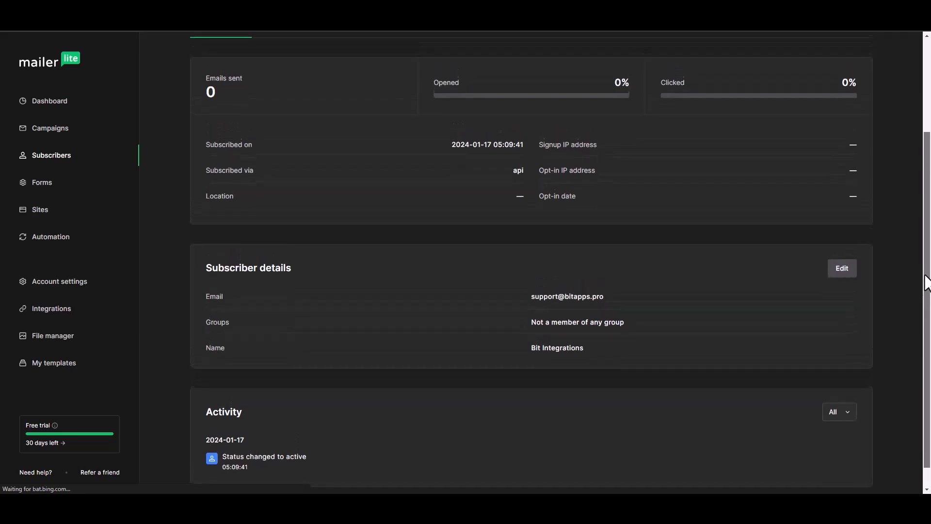